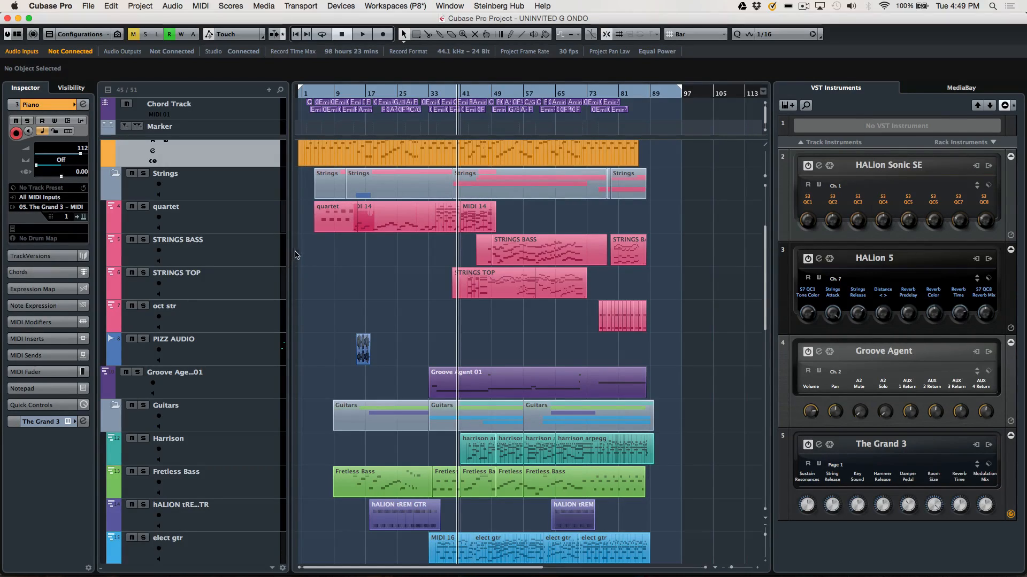
Step: Render the second MIDI 14 event on the quartet track in place, starting at bar 41, and clear the selection
click(481, 221)
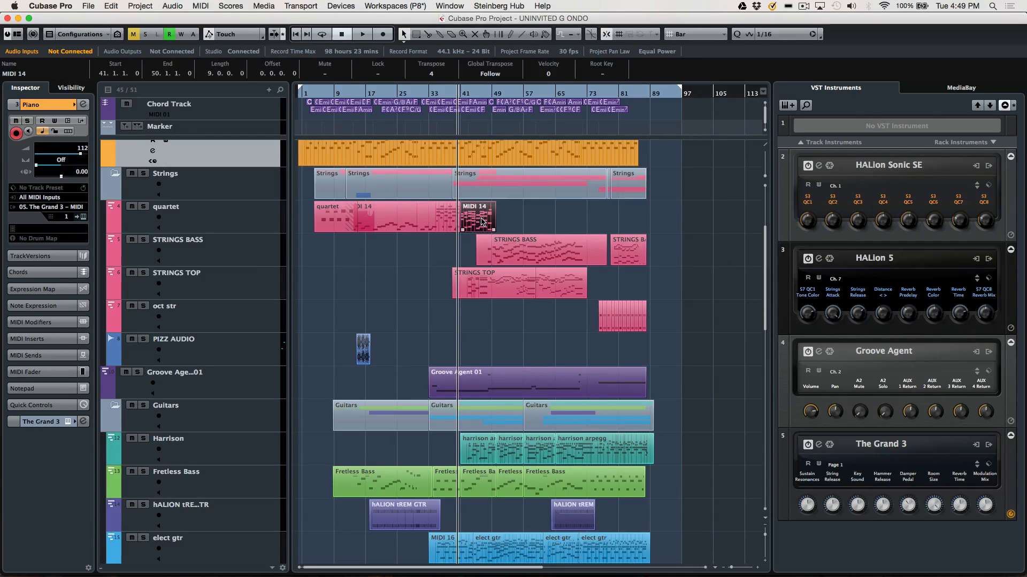
right_click(481, 218)
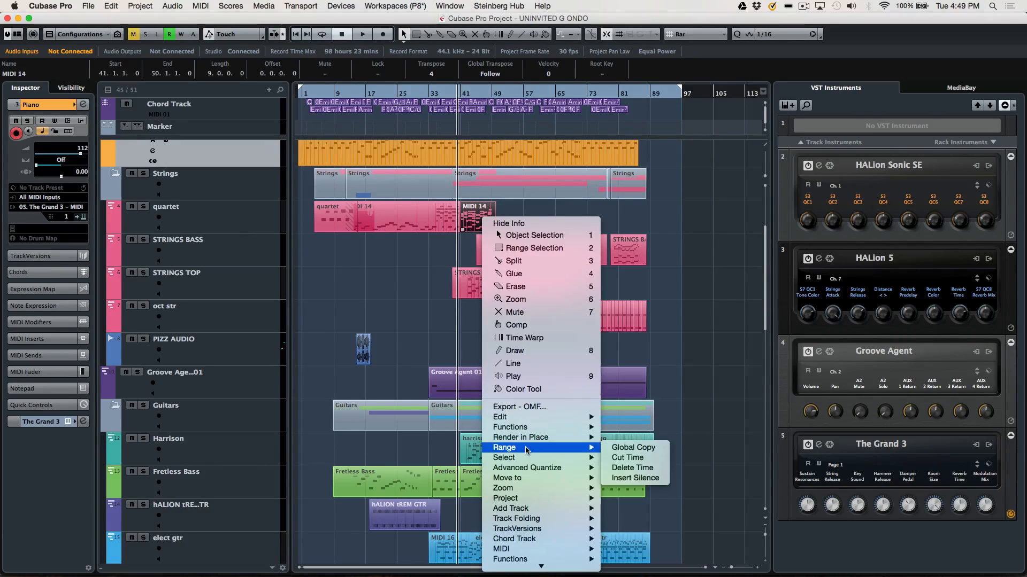
mouse_move(532, 441)
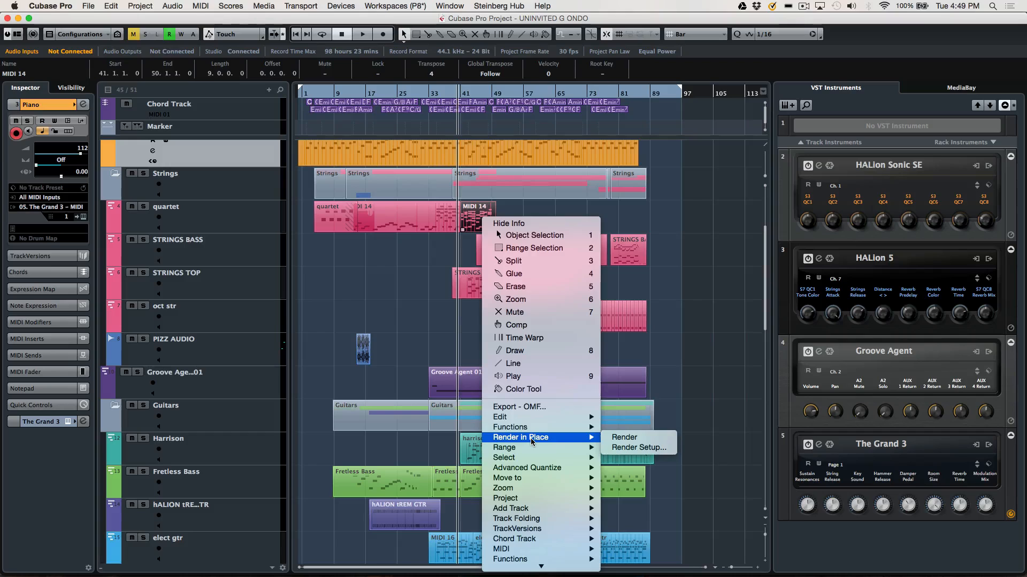
click(611, 437)
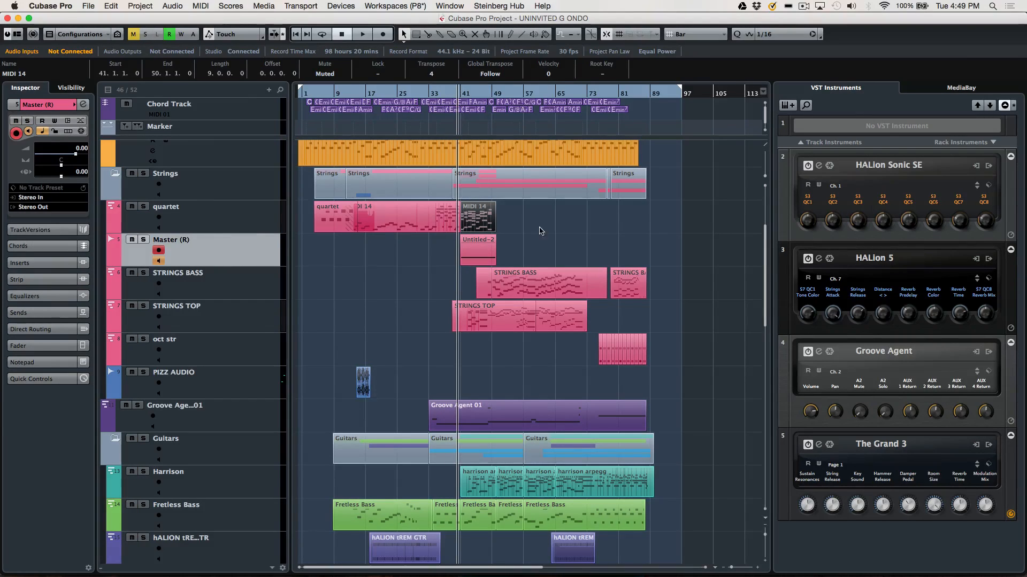
click(445, 262)
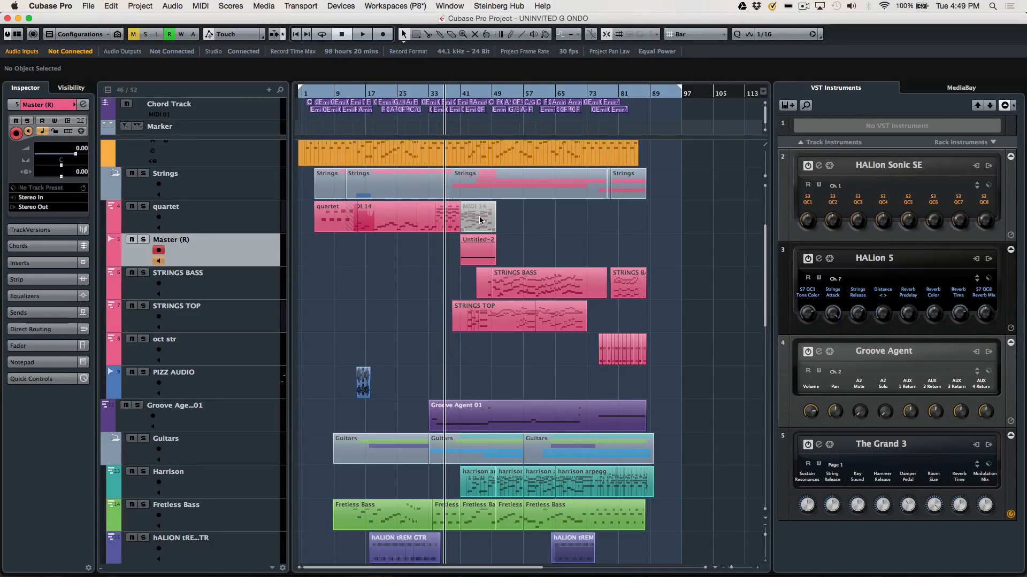
Step: Select the second and fourth Fretless Bass events plus the first and third Harrison events, and open Render Setup for them
scroll(451, 289, down, 1)
scroll(451, 288, down, 1)
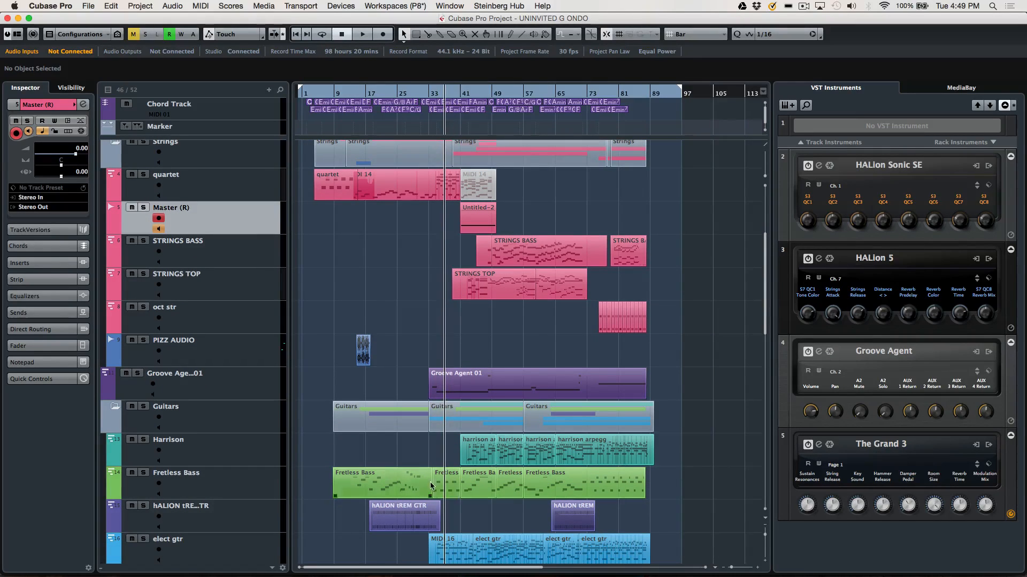
click(447, 486)
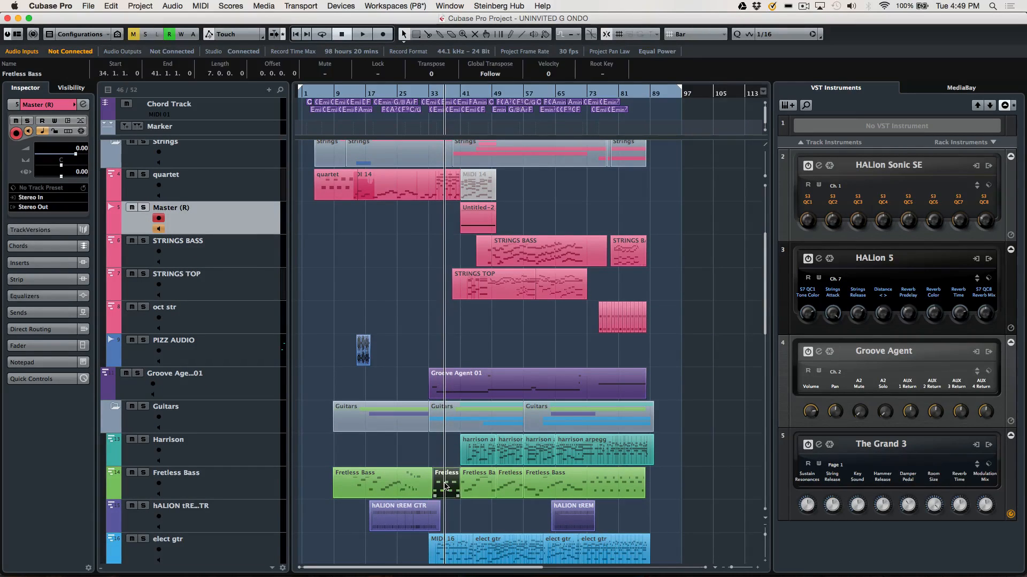
click(479, 453)
shift+click(511, 486)
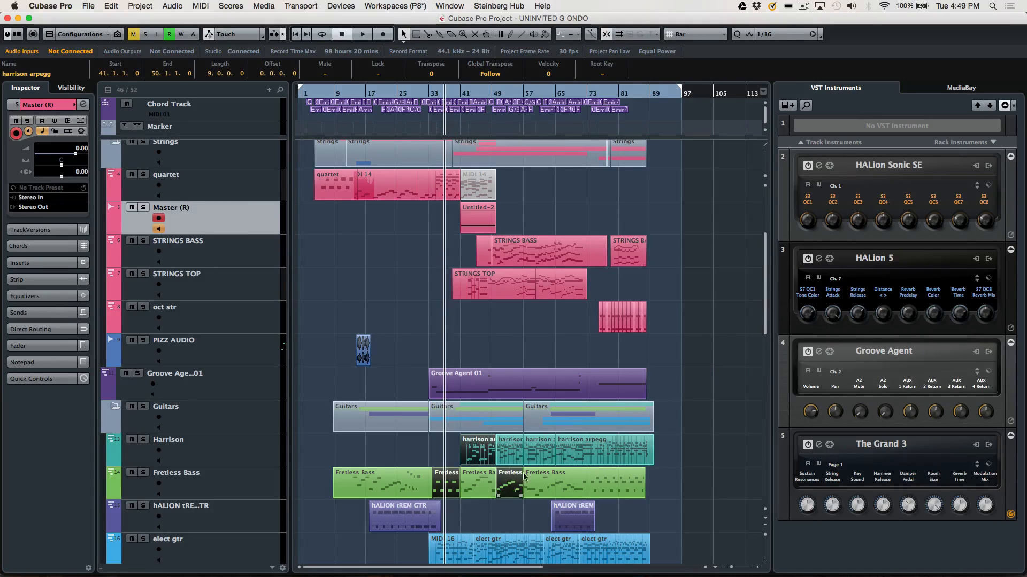
shift+click(544, 450)
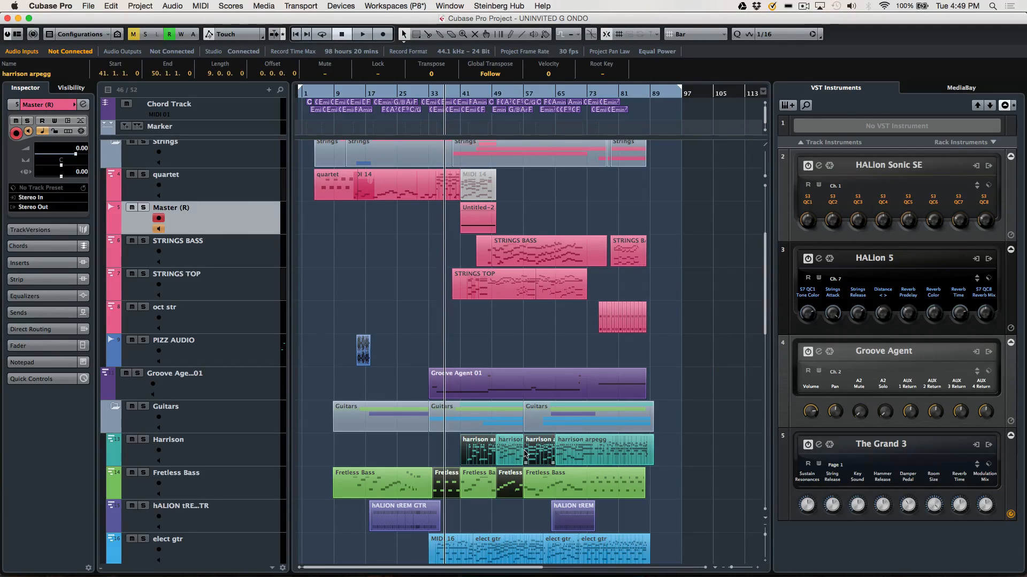
right_click(491, 451)
mouse_move(570, 567)
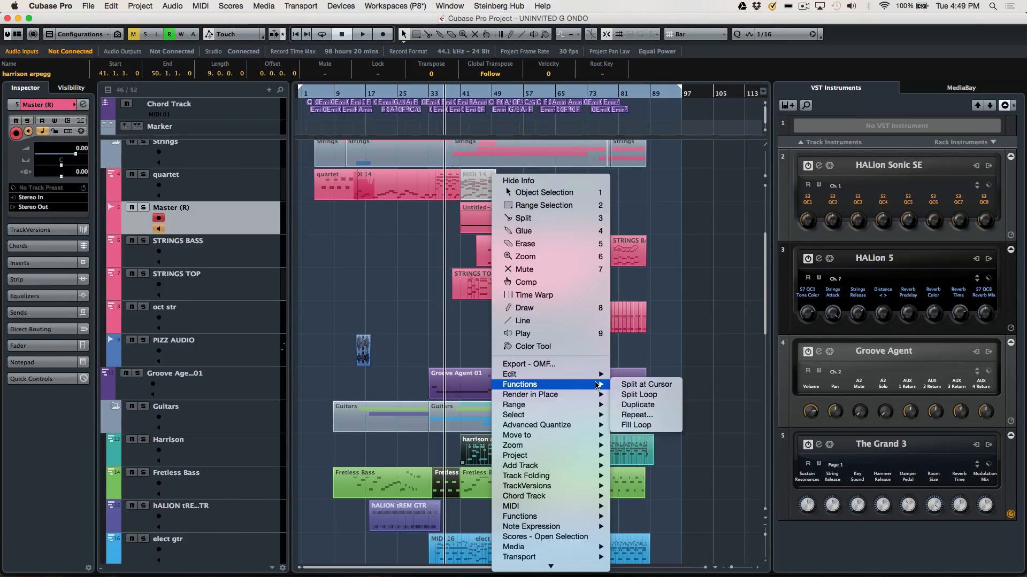
mouse_move(576, 394)
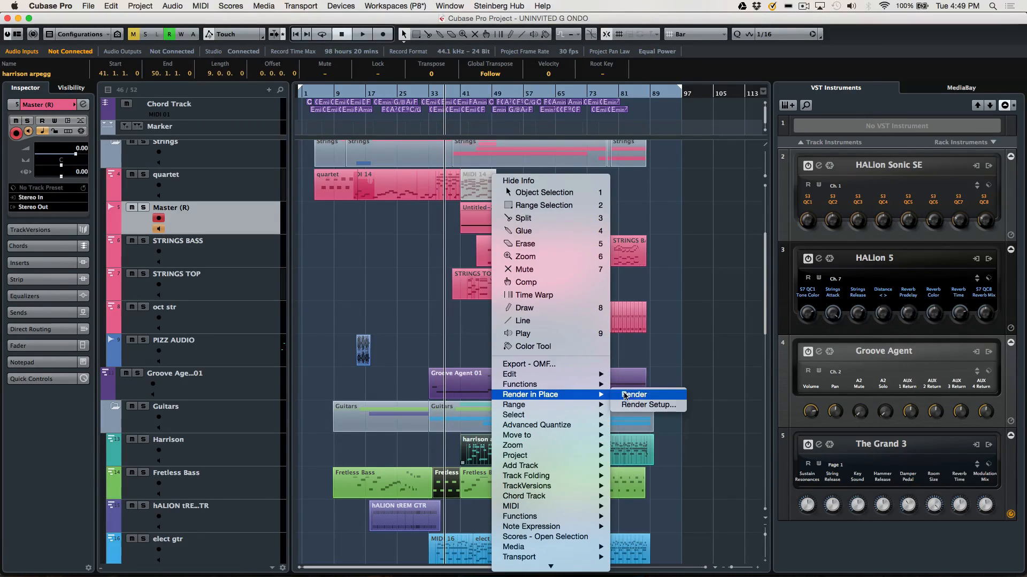
click(639, 406)
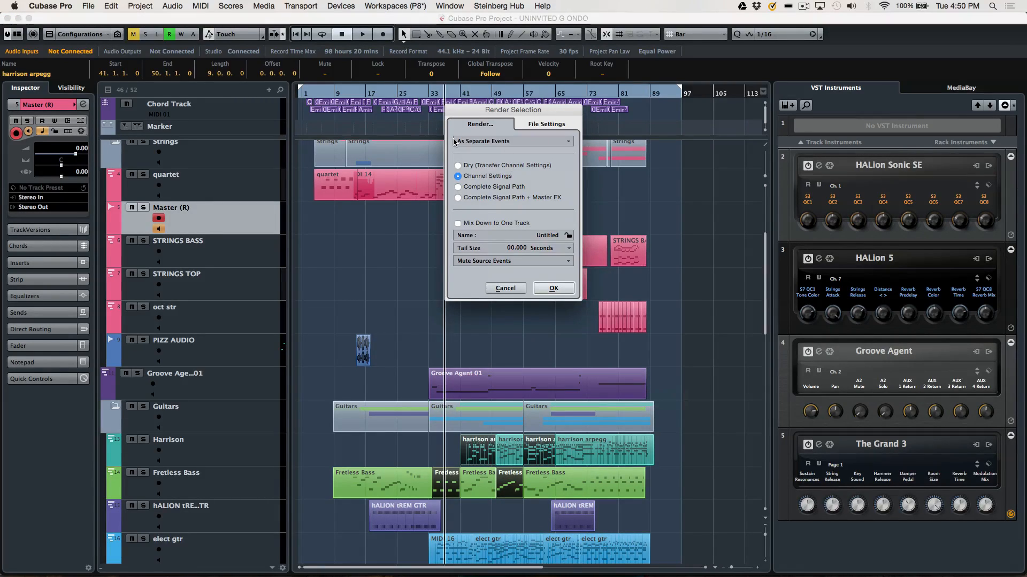
Step: Examine the render setup's choices for event grouping, tail size and handling of the source events
click(497, 141)
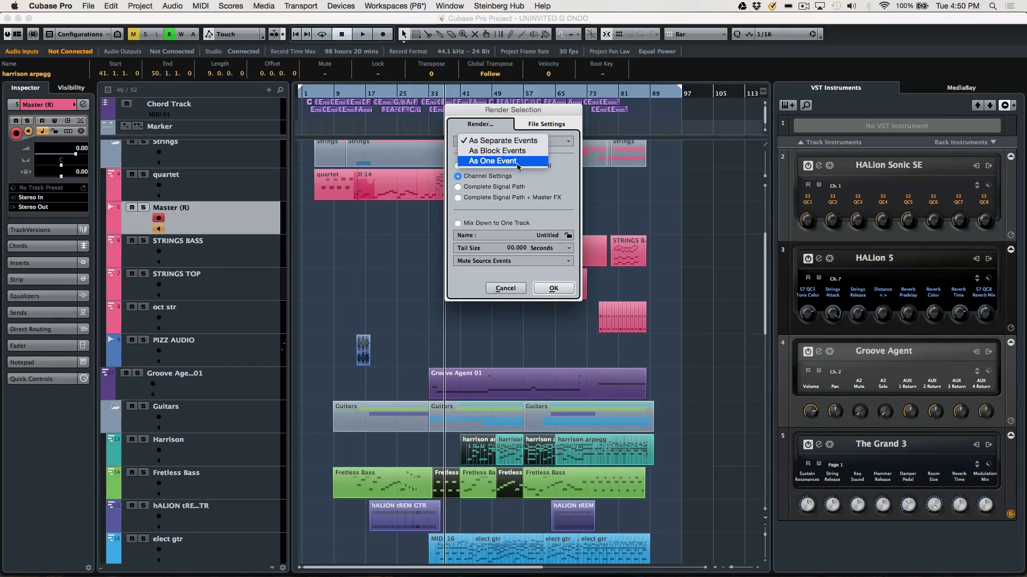
click(622, 194)
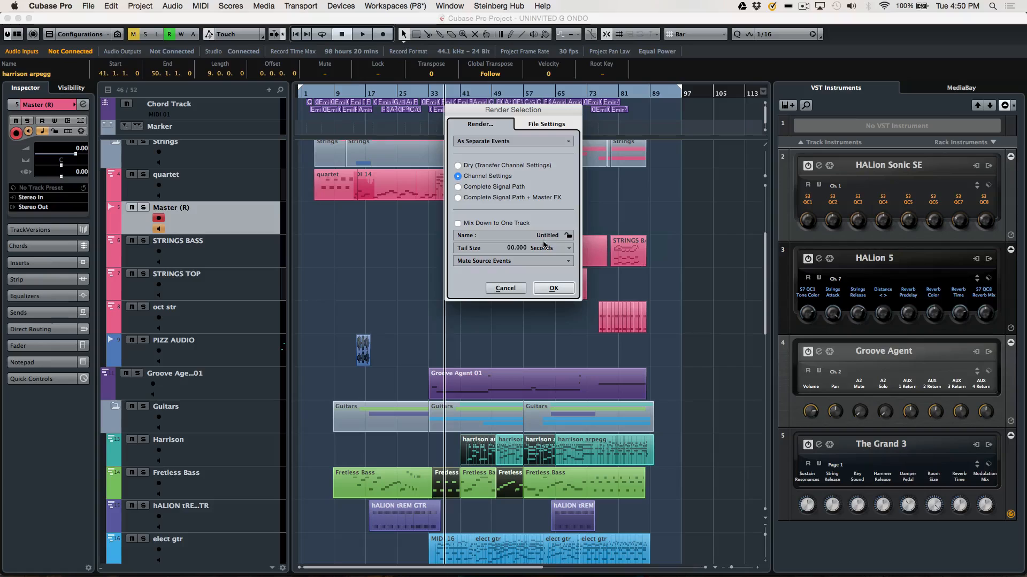
click(570, 249)
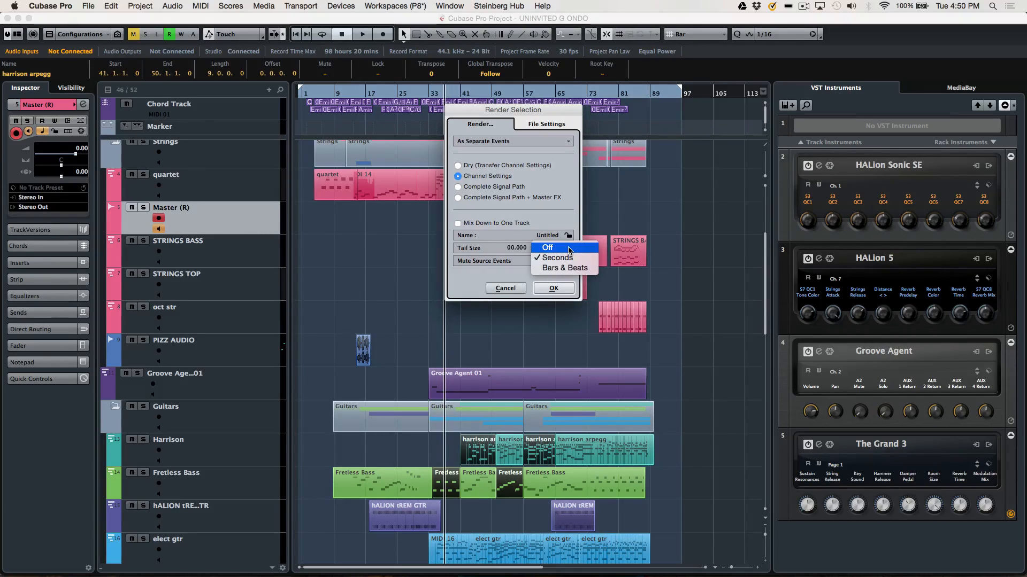
click(508, 275)
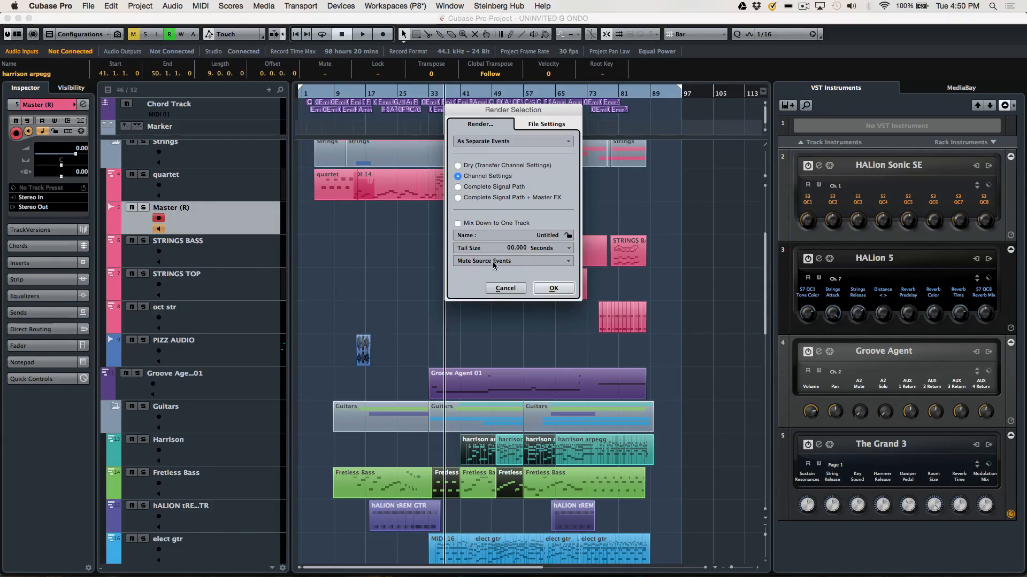
click(493, 263)
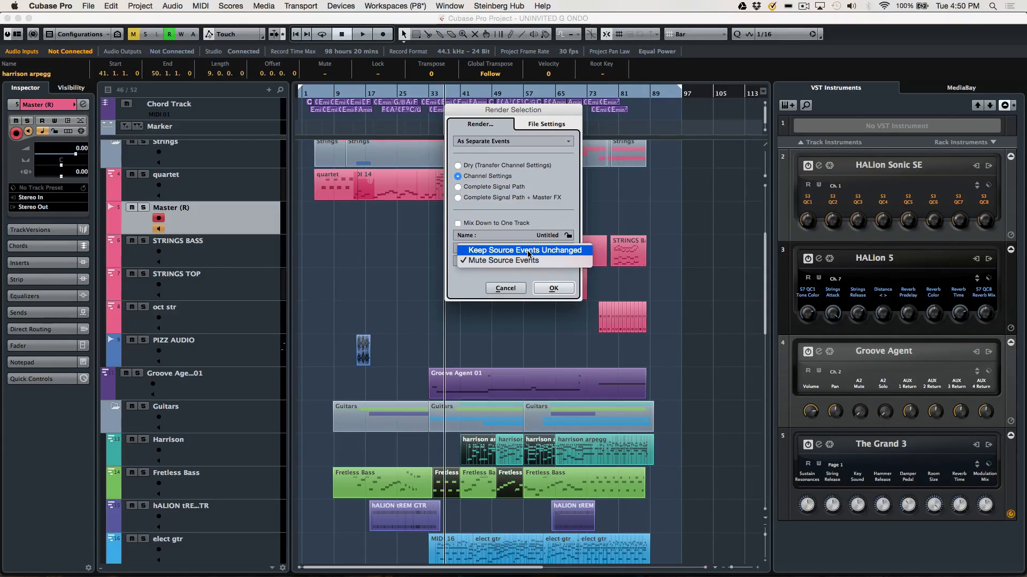
click(470, 292)
Step: Check the bit resolution choices and render the selected events separately with channel settings at 24 Bit, muting the sources
click(543, 128)
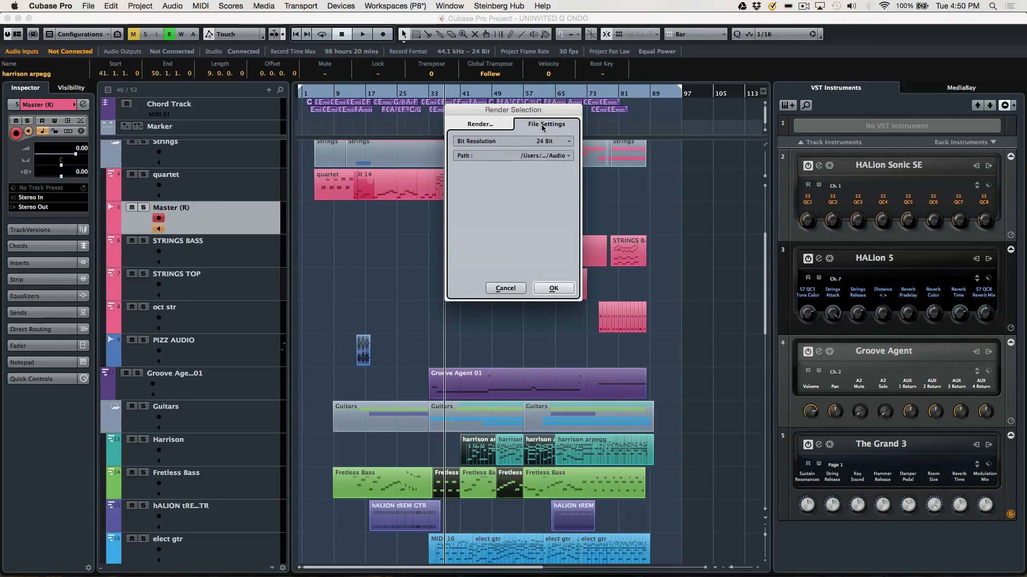
click(548, 142)
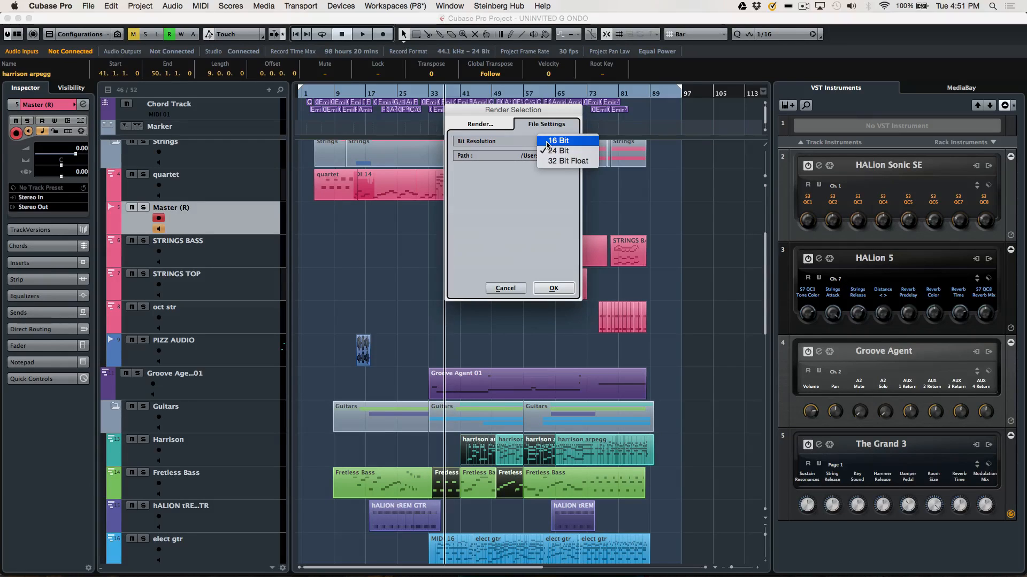
click(493, 196)
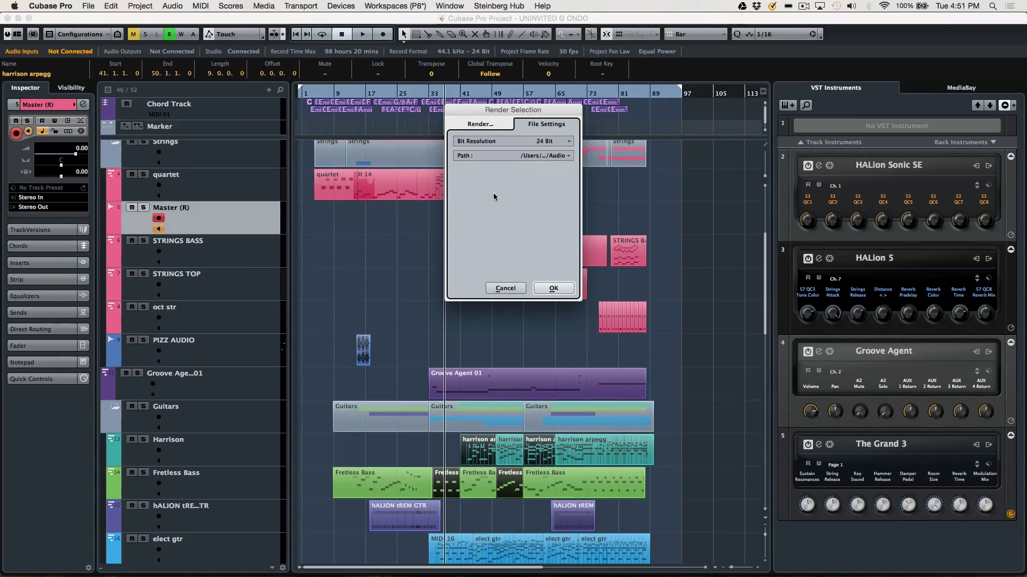
click(553, 289)
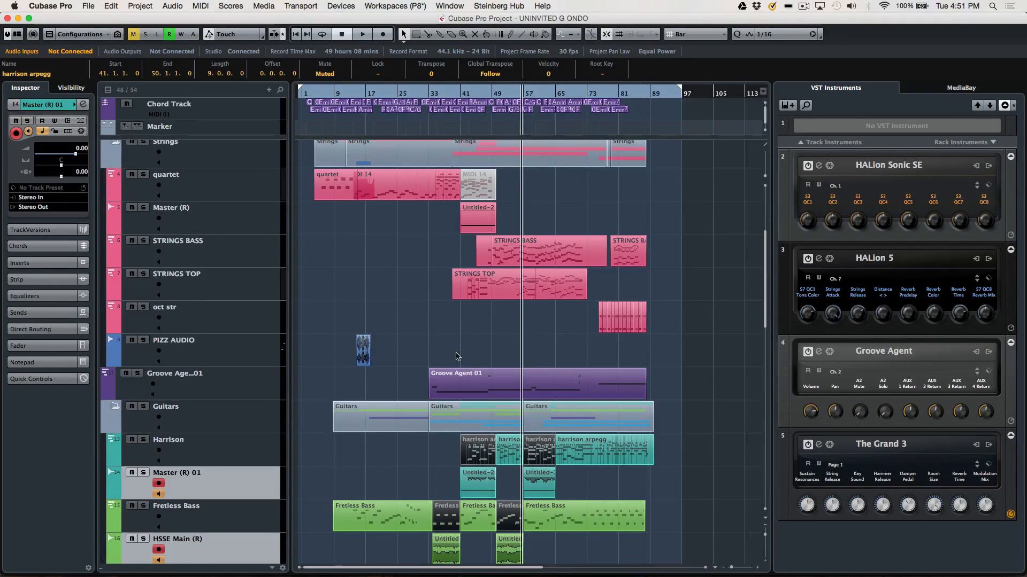
Step: Deselect the events and review the rendered audio tracks beneath the Harrison and Fretless Bass tracks
scroll(415, 278, down, 10)
click(389, 185)
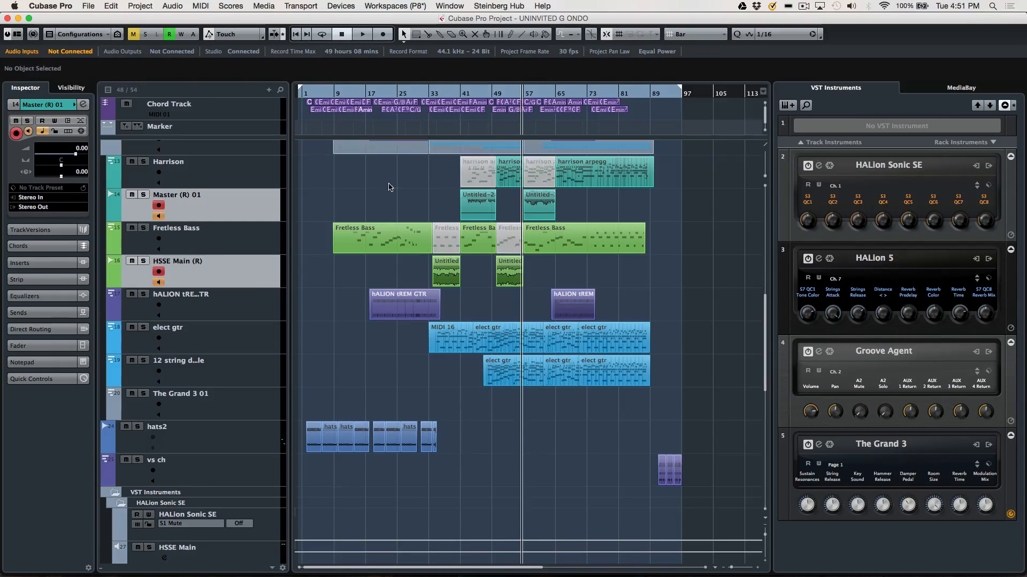
scroll(401, 196, up, 5)
scroll(401, 195, up, 5)
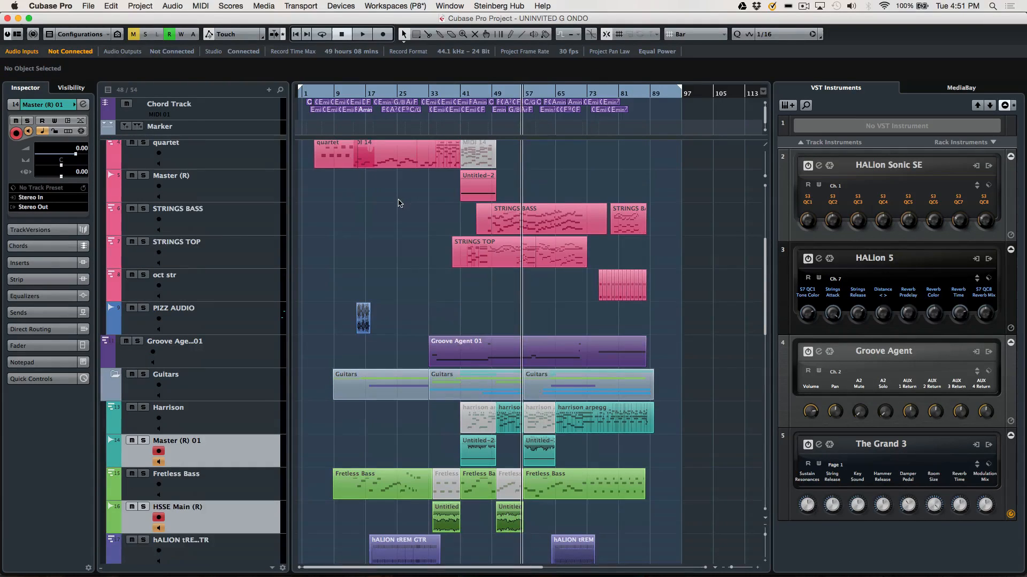
scroll(378, 278, up, 6)
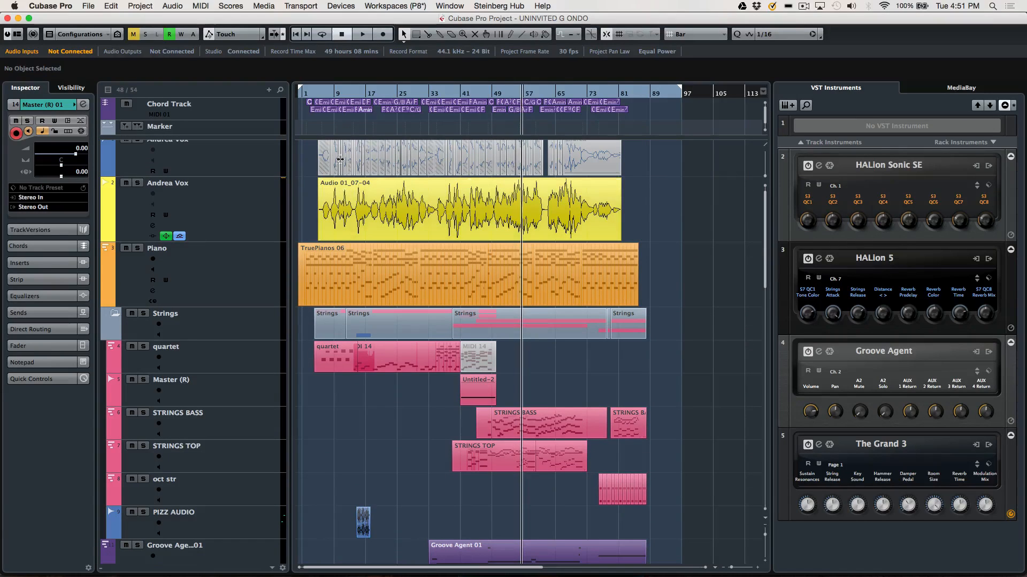
Step: Select the Piano track, open Render Setup for the whole track, and check the options for handling source tracks
click(209, 279)
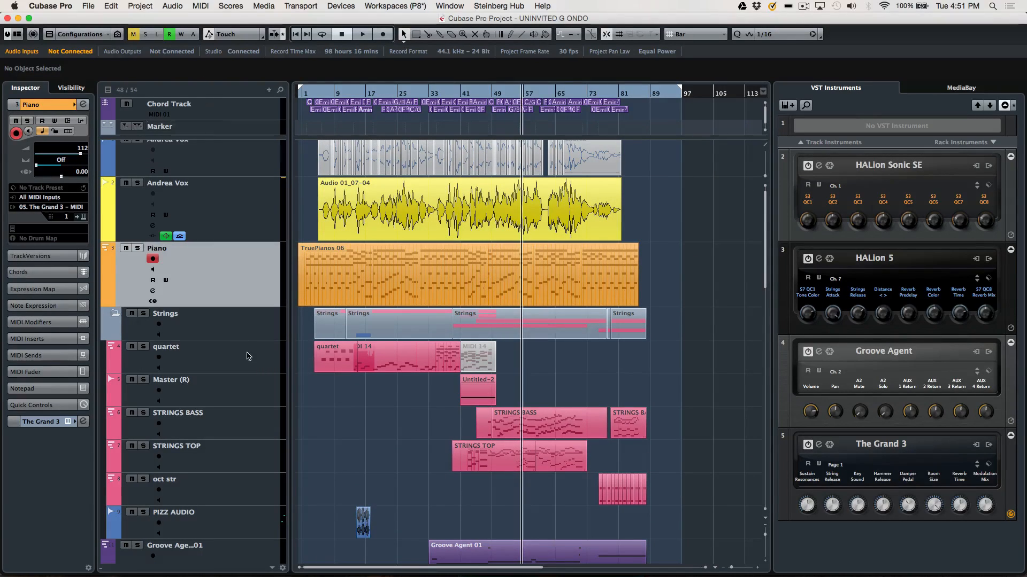
click(373, 266)
scroll(336, 438, down, 20)
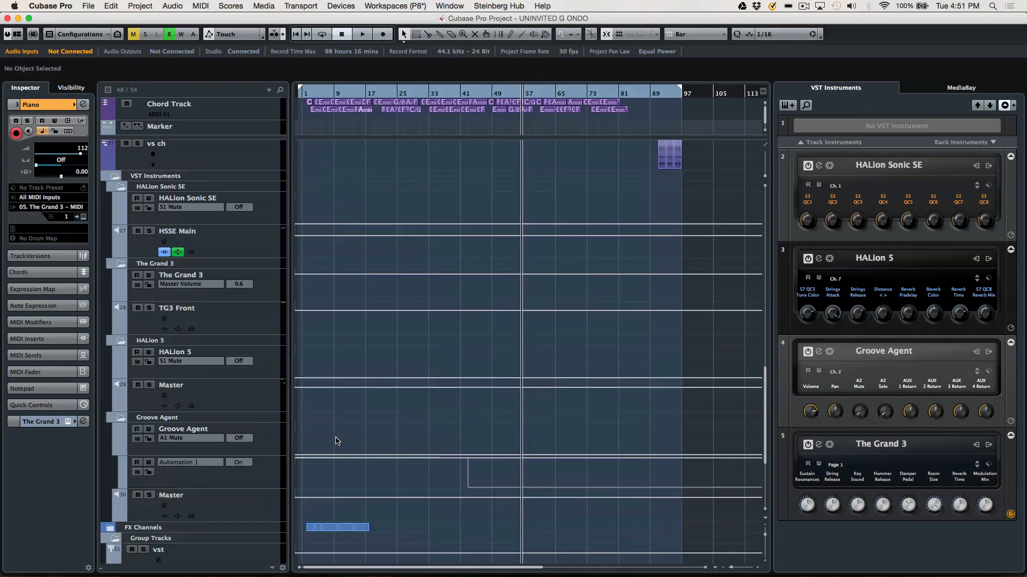
scroll(336, 438, up, 10)
scroll(336, 437, up, 10)
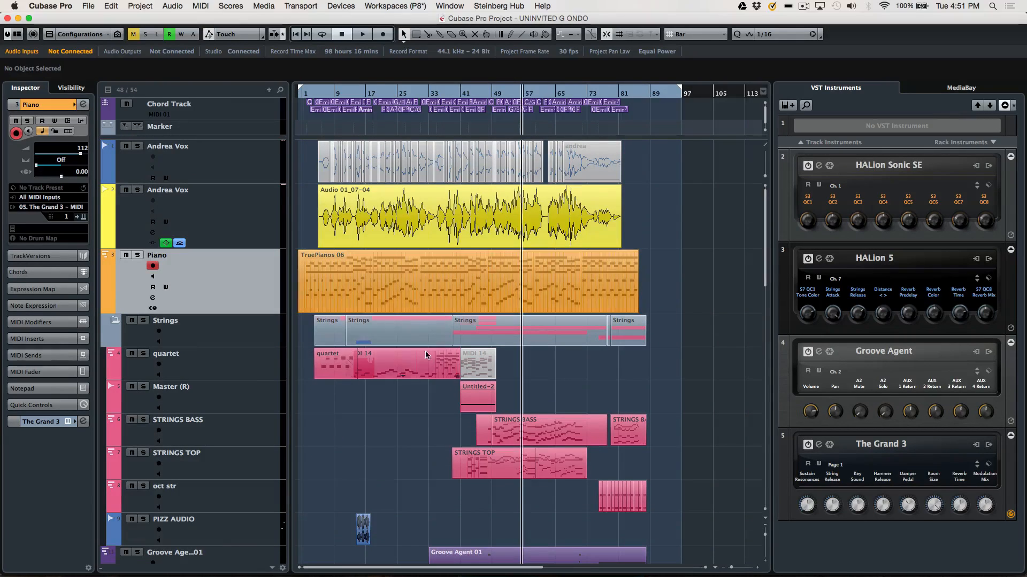
right_click(363, 289)
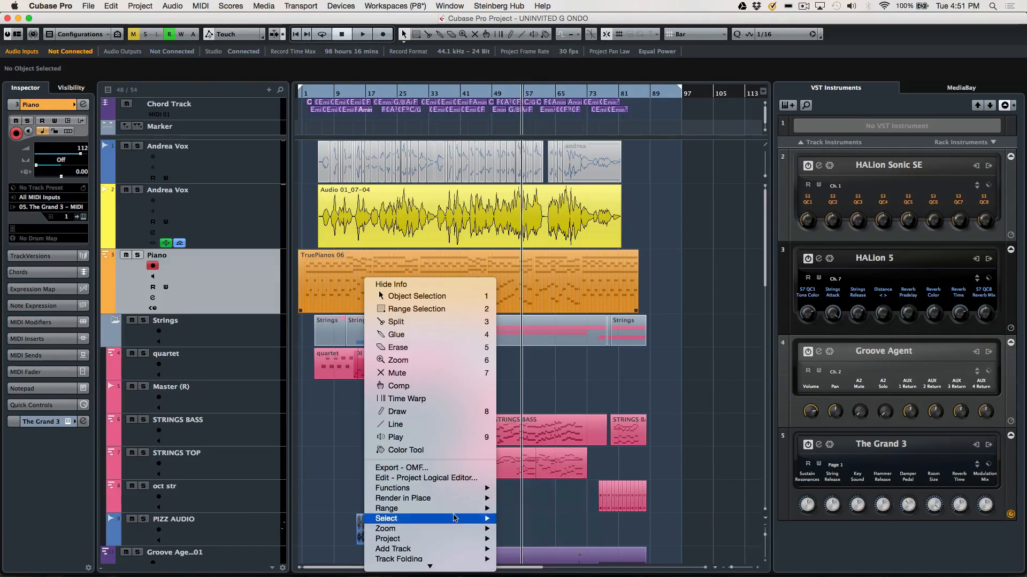
mouse_move(453, 498)
click(508, 507)
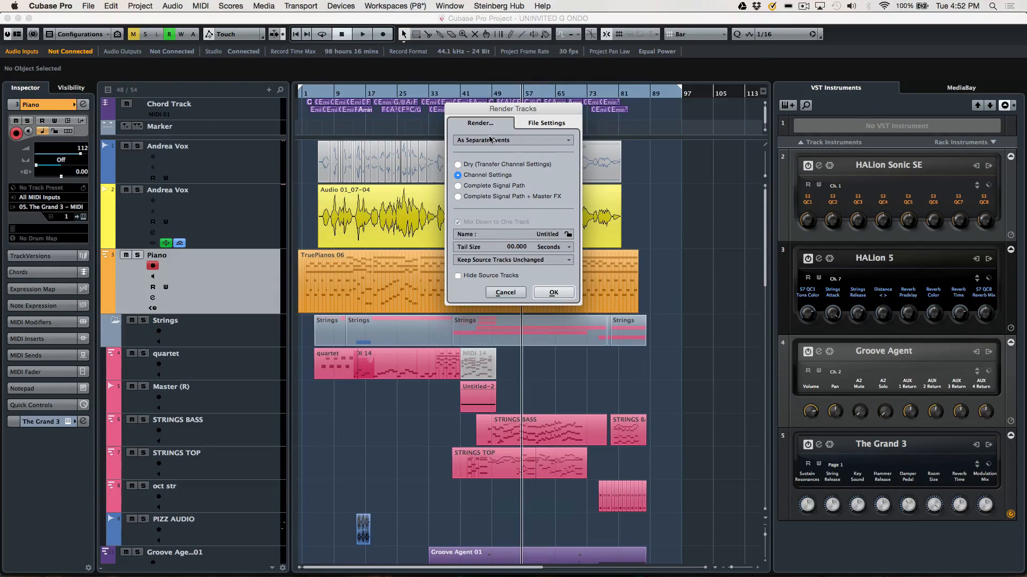
click(500, 260)
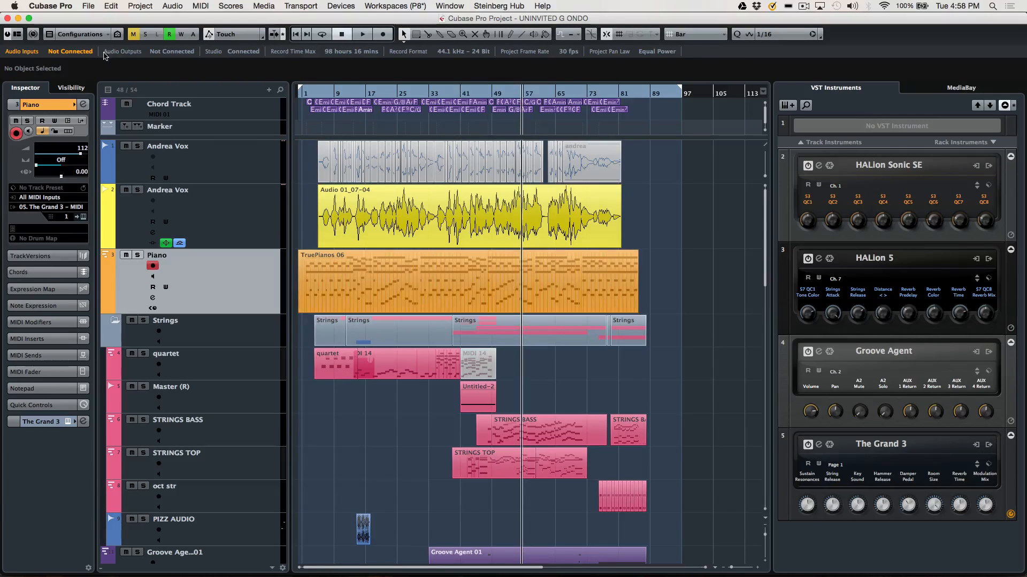
Step: Activate the Mute tool and select all audio events on the first vocal track
click(240, 213)
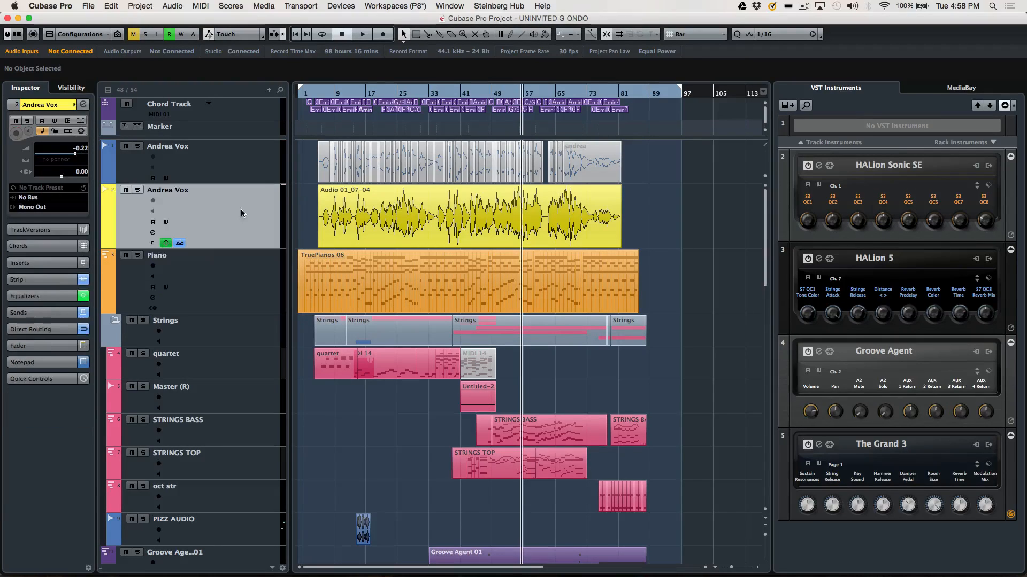
right_click(307, 154)
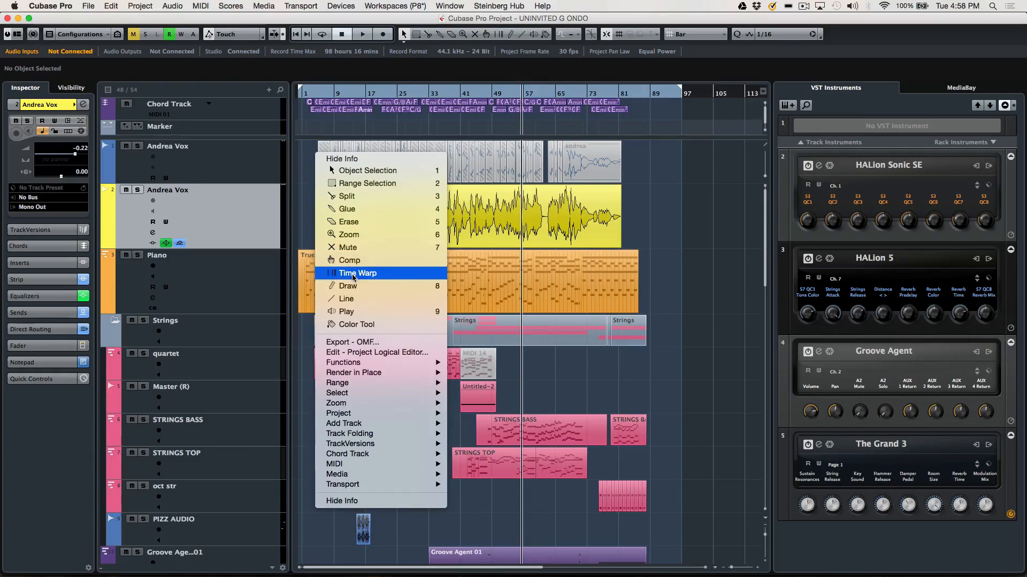
click(349, 248)
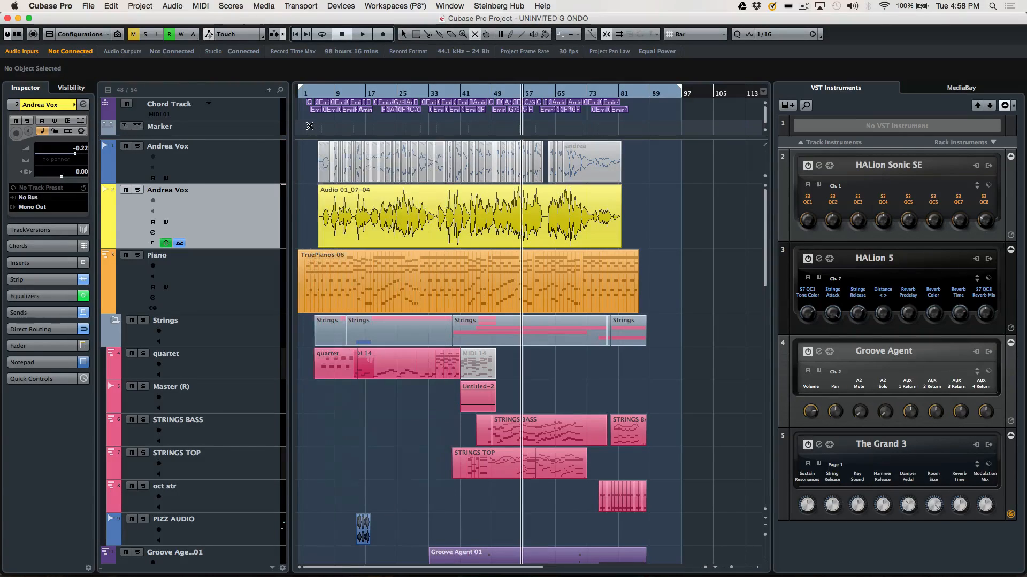
click(302, 161)
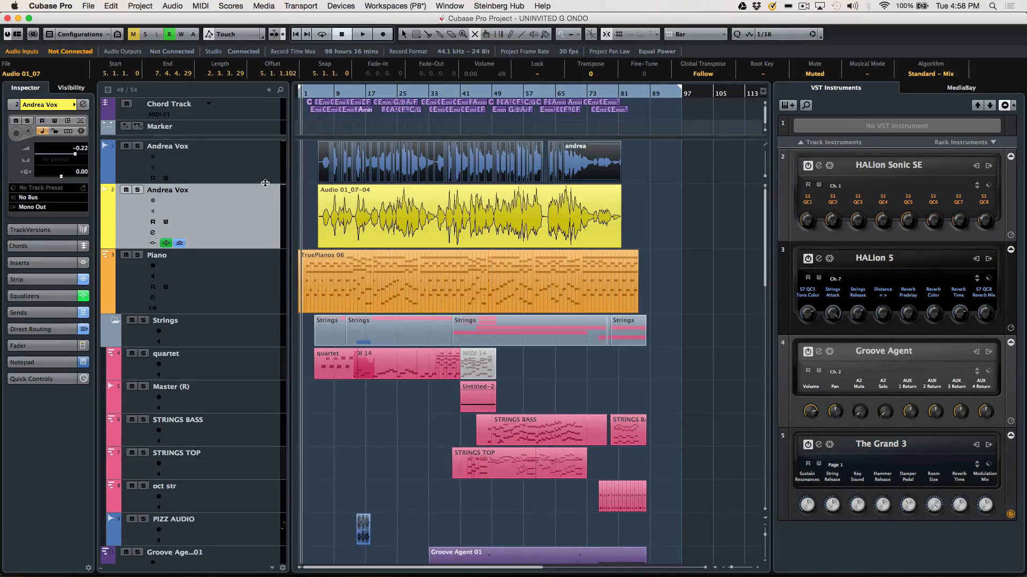
Step: Make the first vocal track taller and toggle the mute state of its selected events
drag(265, 183, 264, 226)
drag(319, 95, 326, 198)
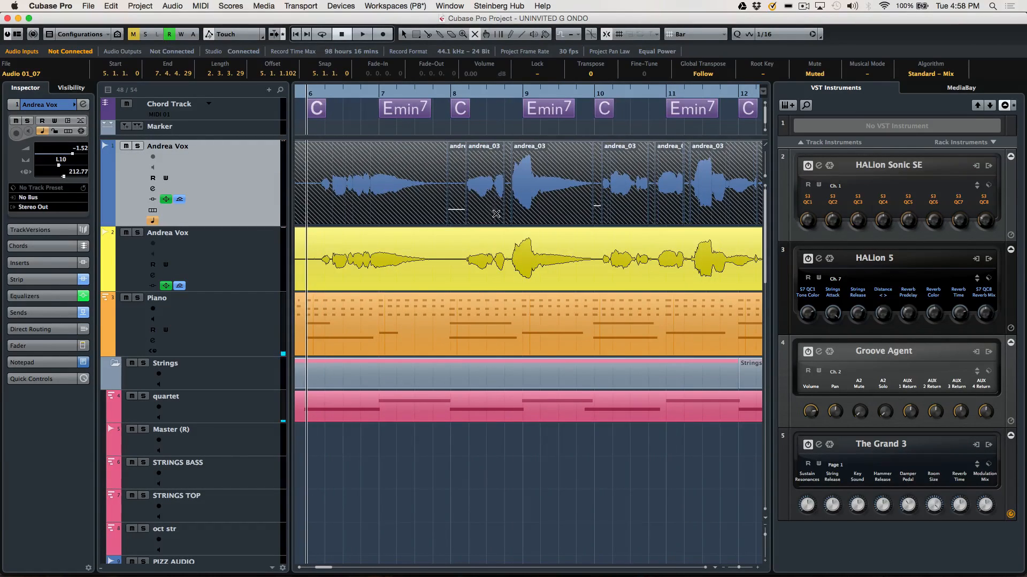
click(477, 213)
click(477, 212)
click(477, 212)
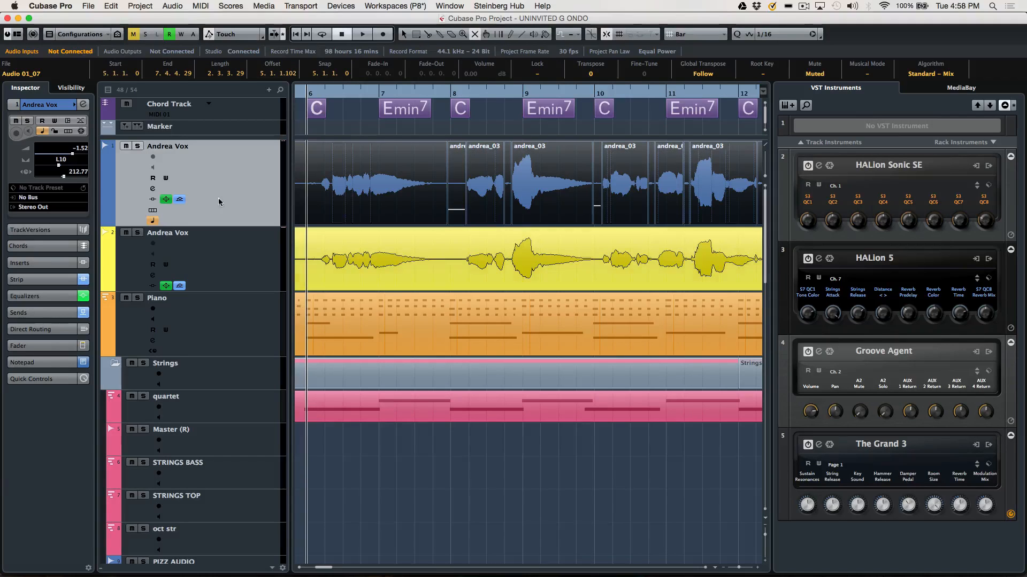
drag(367, 91, 369, 29)
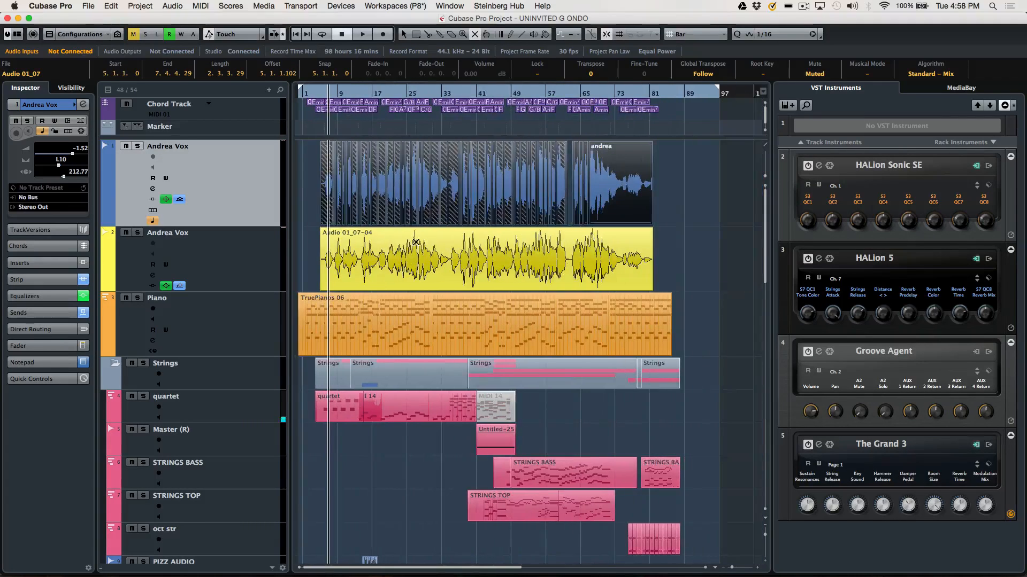